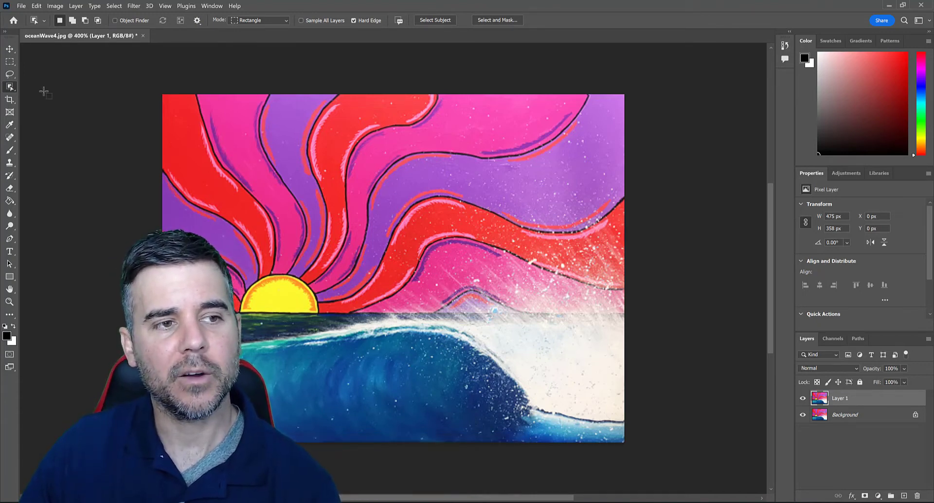
{"action": "mouse_move", "coordinate": [10, 62]}
{"action": "left_mouse_down"}
{"action": "mouse_move", "coordinate": [36, 70]}
{"action": "mouse_move", "coordinate": [10, 74]}
{"action": "mouse_move", "coordinate": [28, 75]}
{"action": "mouse_move", "coordinate": [46, 95]}
{"action": "mouse_move", "coordinate": [44, 74]}
{"action": "mouse_move", "coordinate": [14, 90]}
{"action": "mouse_move", "coordinate": [38, 93]}
{"action": "mouse_move", "coordinate": [42, 105]}
{"action": "mouse_move", "coordinate": [42, 89]}
{"action": "left_mouse_up"}
{"action": "left_click", "coordinate": [9, 88]}
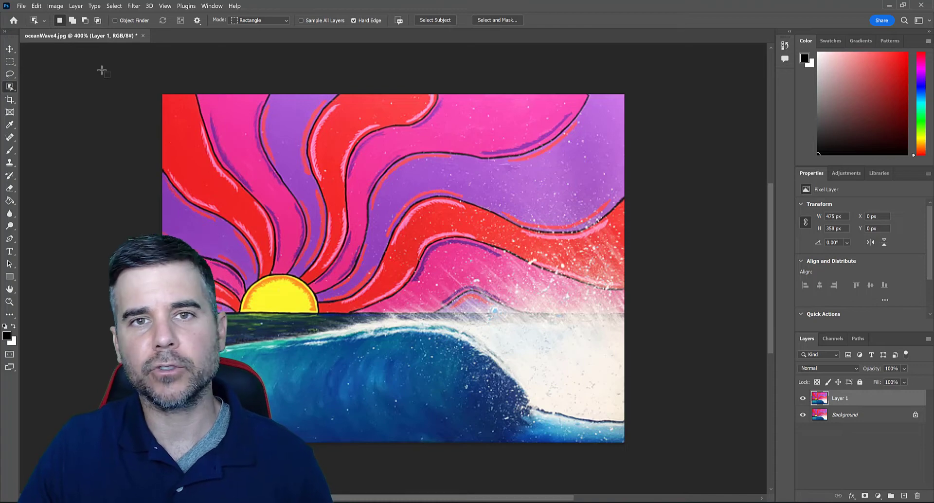
{"action": "right_click", "coordinate": [12, 86]}
{"action": "left_click", "coordinate": [10, 88]}
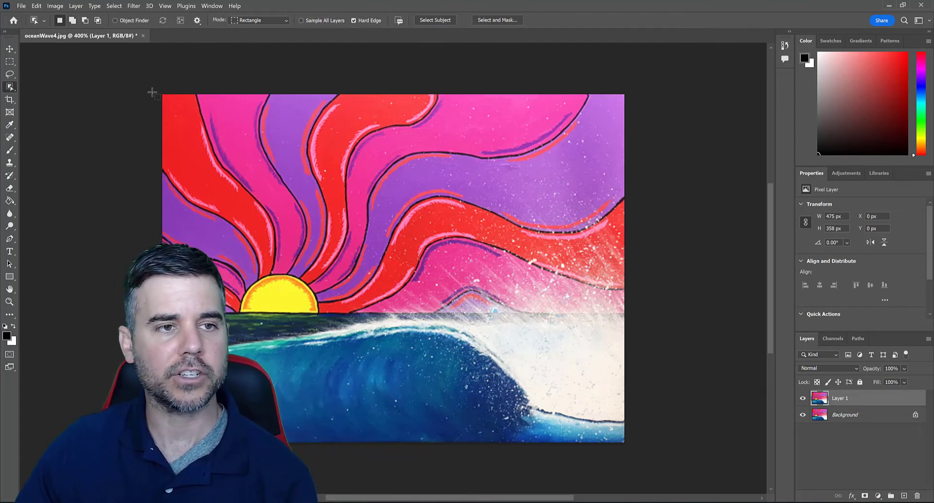
{"action": "left_click", "coordinate": [114, 20]}
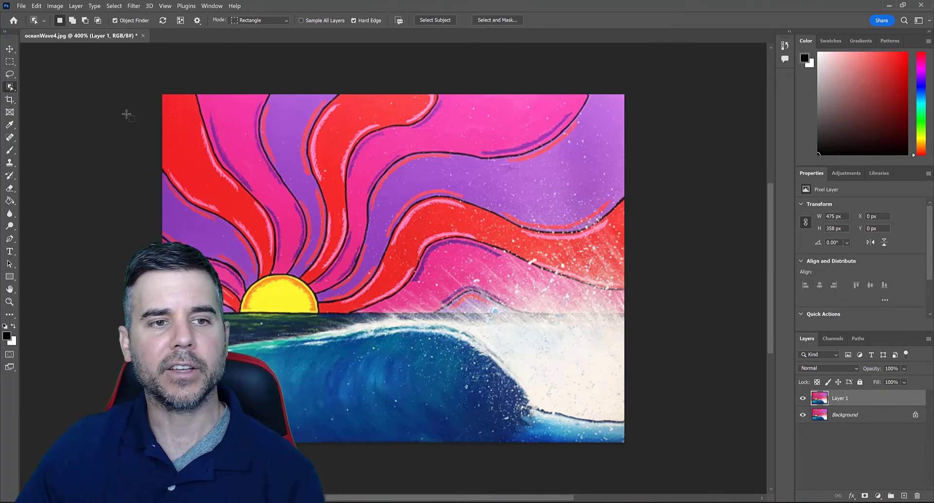
{"action": "left_click_drag", "start_coordinate": [320, 133], "coordinate": [324, 134]}
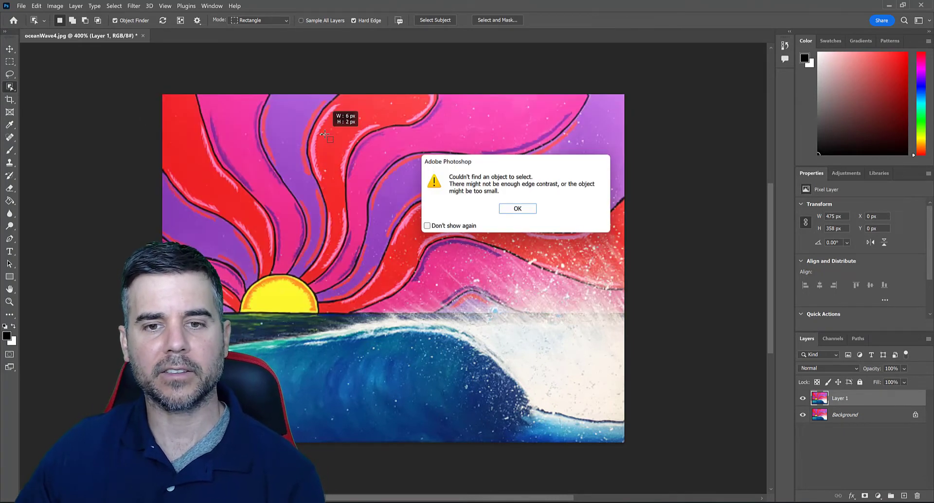
{"action": "left_click", "coordinate": [517, 208]}
{"action": "left_click", "coordinate": [389, 205]}
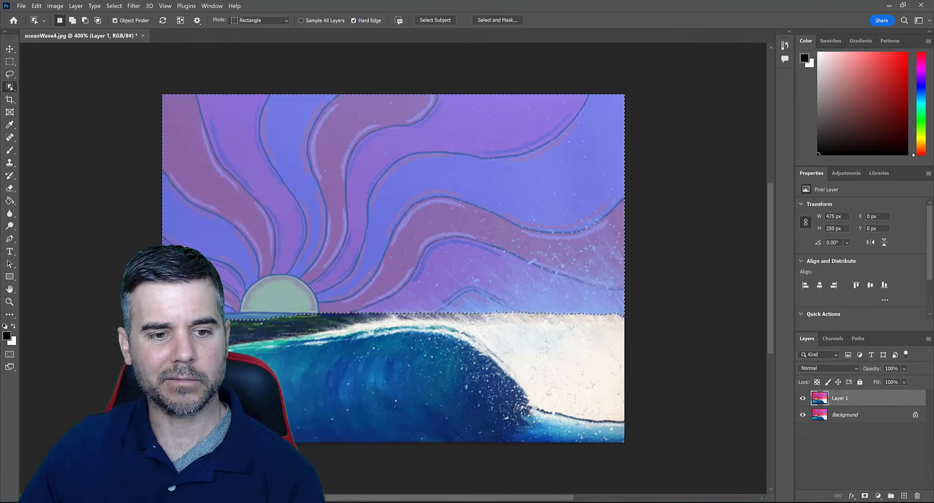
{"action": "key", "text": "ctrl+d"}
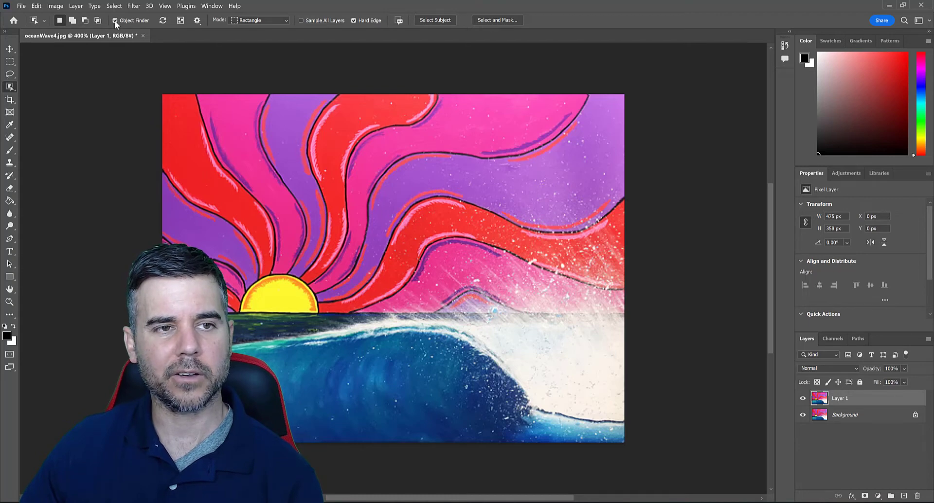
{"action": "left_click", "coordinate": [114, 20]}
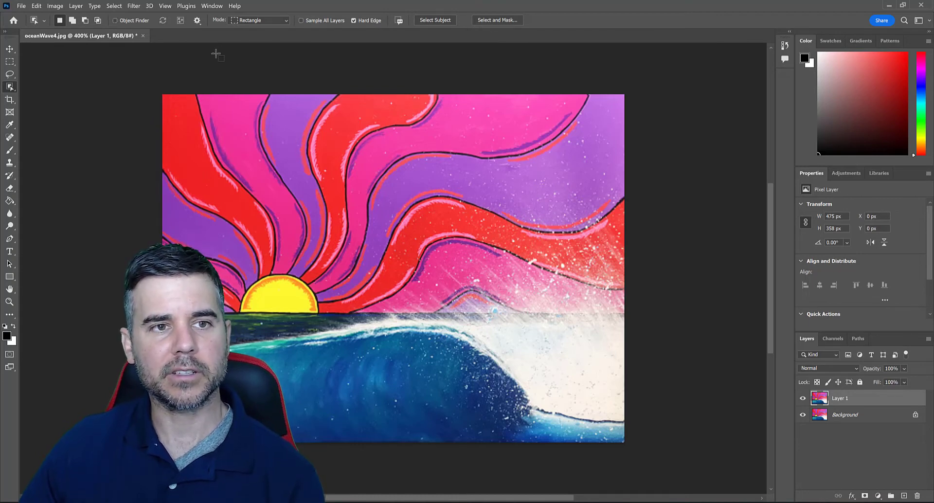
{"action": "left_click", "coordinate": [199, 20]}
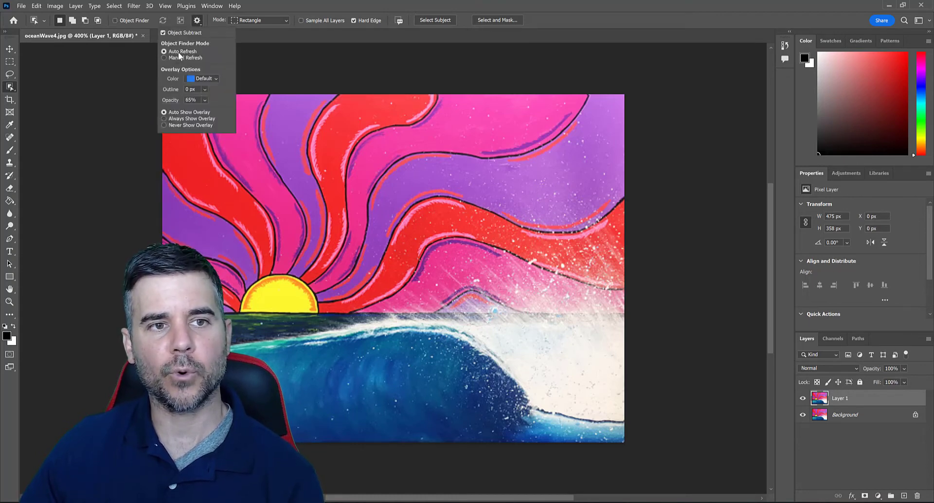
{"action": "left_click", "coordinate": [129, 78]}
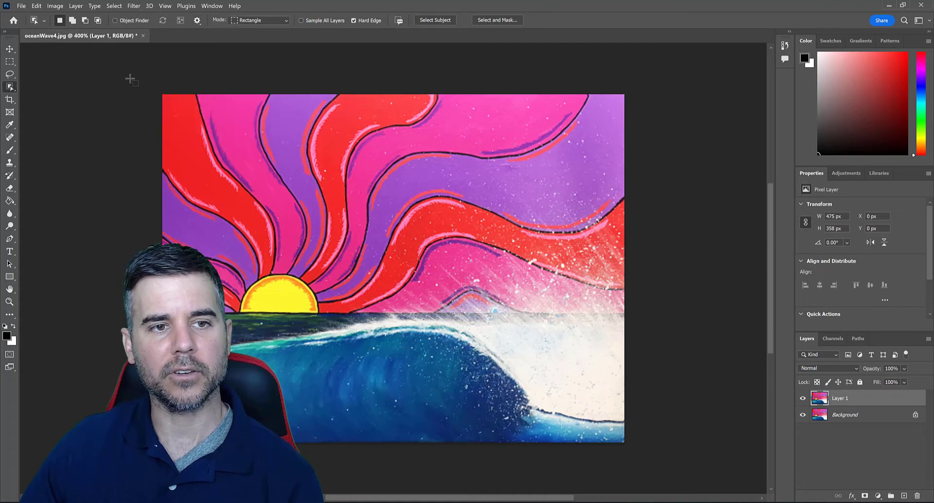
{"action": "left_click", "coordinate": [269, 19]}
{"action": "left_click", "coordinate": [272, 22]}
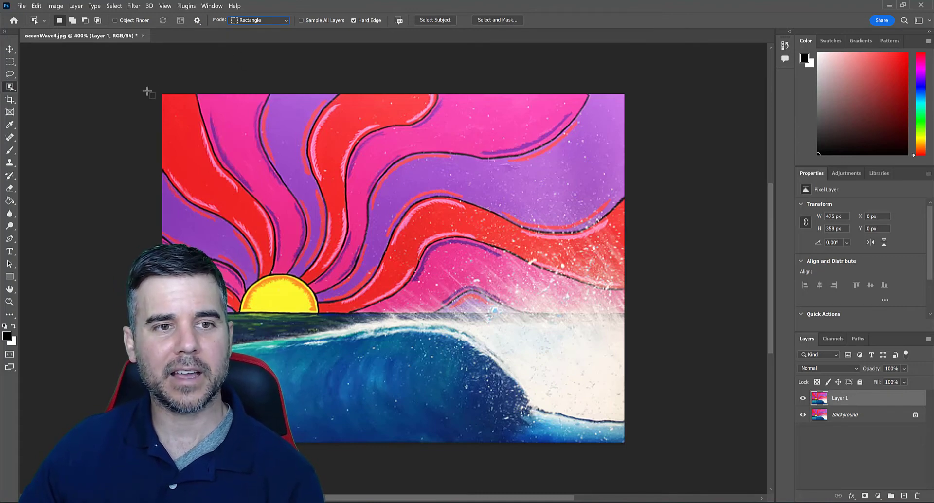
{"action": "left_click_drag", "start_coordinate": [146, 88], "coordinate": [323, 219]}
{"action": "left_click", "coordinate": [518, 214]}
{"action": "left_click_drag", "start_coordinate": [306, 111], "coordinate": [508, 258]}
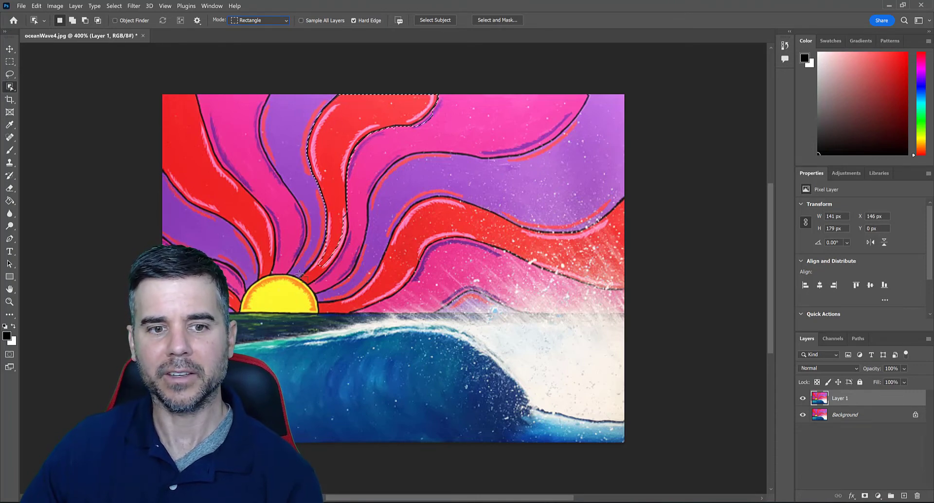
{"action": "left_click_drag", "start_coordinate": [298, 274], "coordinate": [335, 332]}
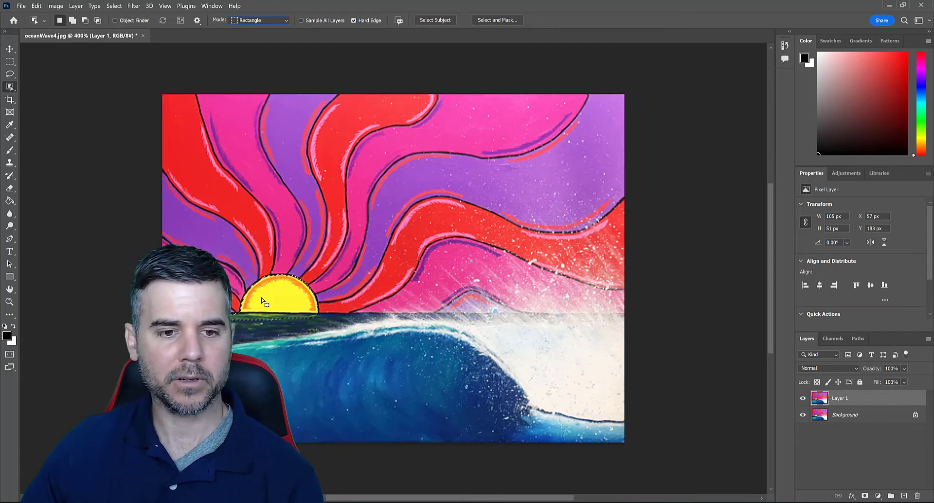
{"action": "left_click_drag", "start_coordinate": [354, 136], "coordinate": [567, 348]}
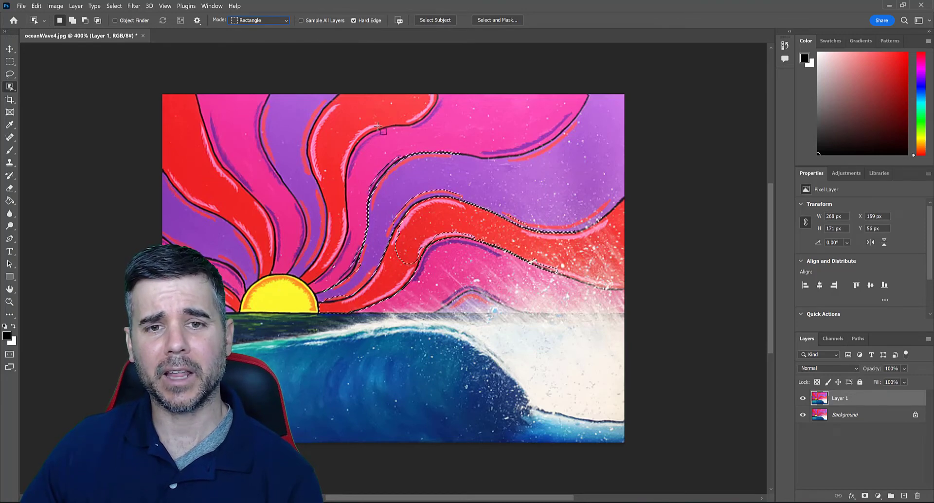
{"action": "key", "text": "ctrl+d"}
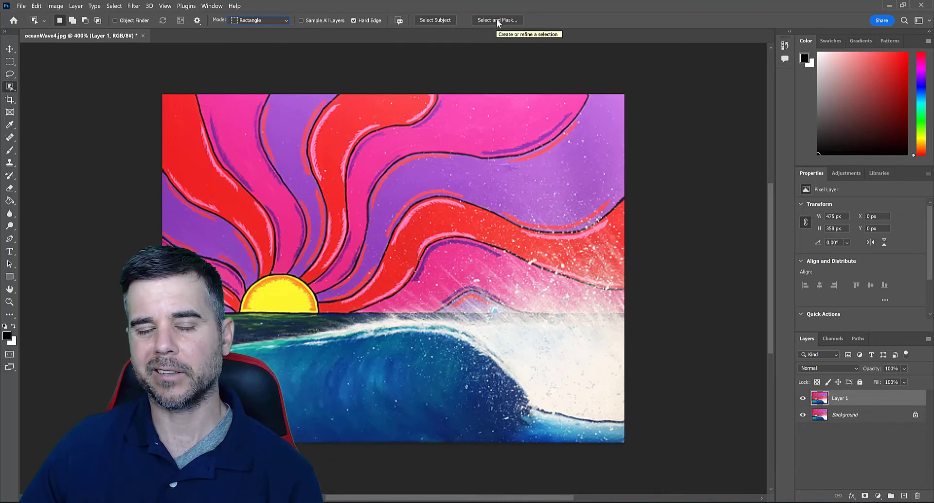
{"action": "left_click_drag", "start_coordinate": [231, 269], "coordinate": [329, 333]}
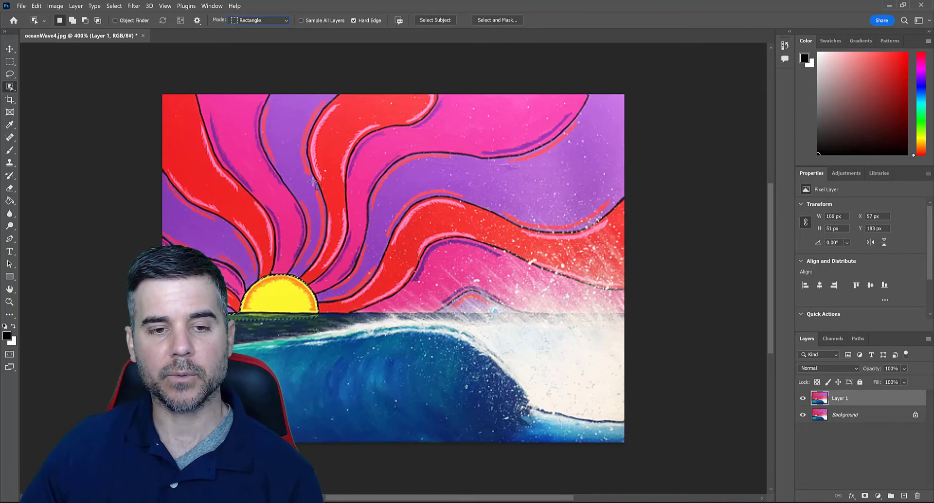
{"action": "key", "text": "ctrl+d"}
{"action": "left_click_drag", "start_coordinate": [287, 88], "coordinate": [527, 370]}
{"action": "key", "text": "ctrl+d"}
{"action": "left_click_drag", "start_coordinate": [229, 211], "coordinate": [380, 353]}
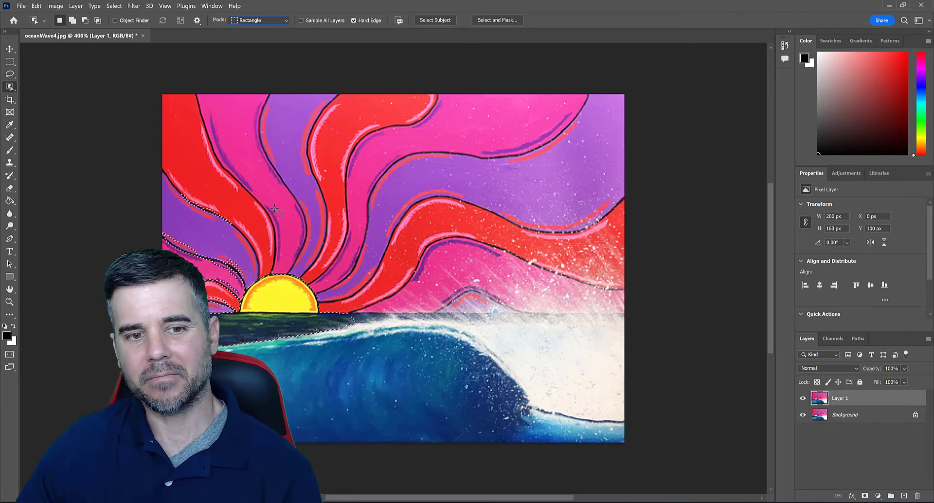
{"action": "right_click", "coordinate": [9, 88]}
{"action": "left_click", "coordinate": [48, 94]}
{"action": "left_click", "coordinate": [280, 299]}
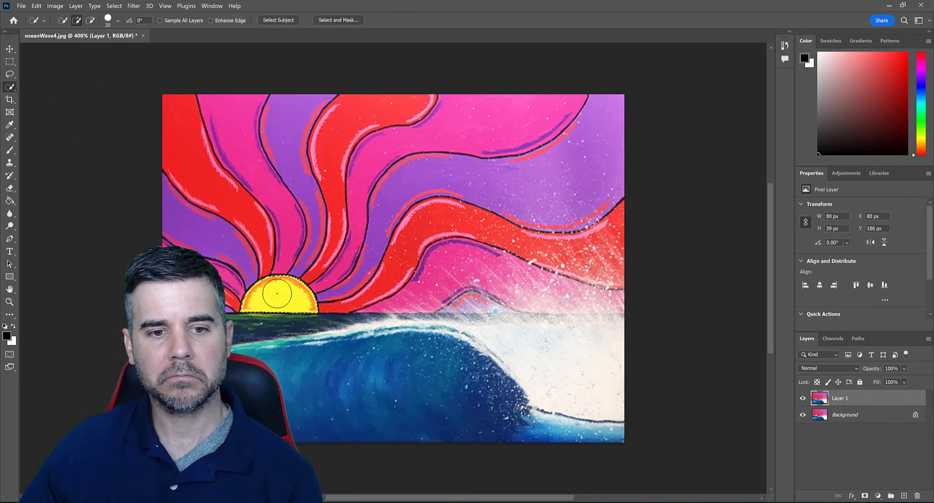
{"action": "right_click", "coordinate": [10, 88]}
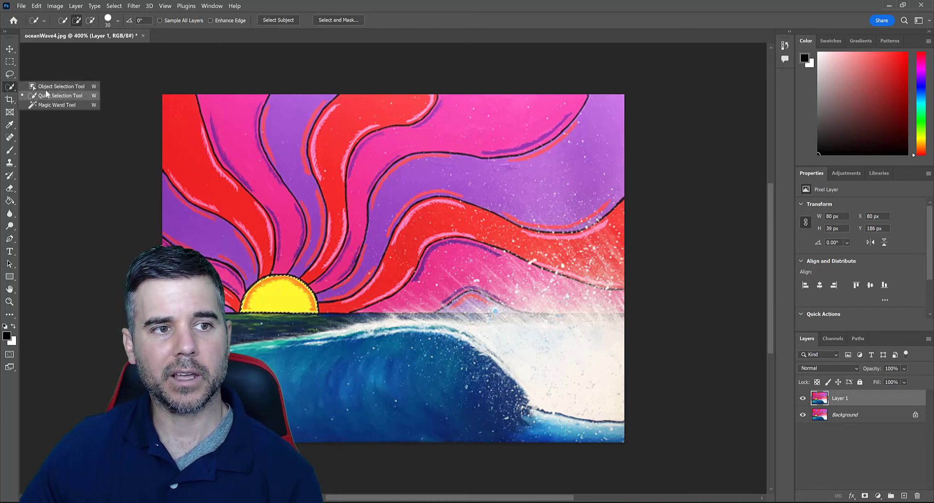
{"action": "left_click", "coordinate": [48, 105]}
{"action": "left_click", "coordinate": [344, 222]}
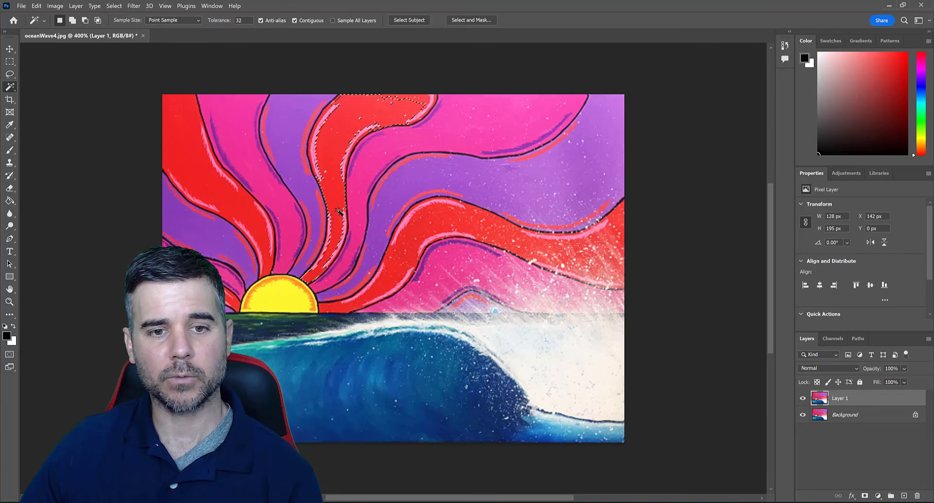
{"action": "right_click", "coordinate": [10, 87]}
{"action": "left_click", "coordinate": [54, 86]}
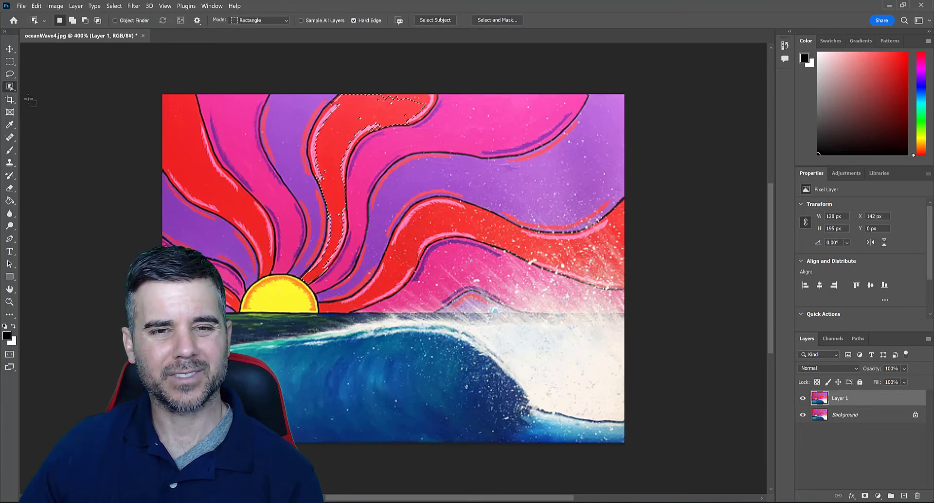
{"action": "left_click", "coordinate": [9, 61]}
{"action": "left_click", "coordinate": [161, 192]}
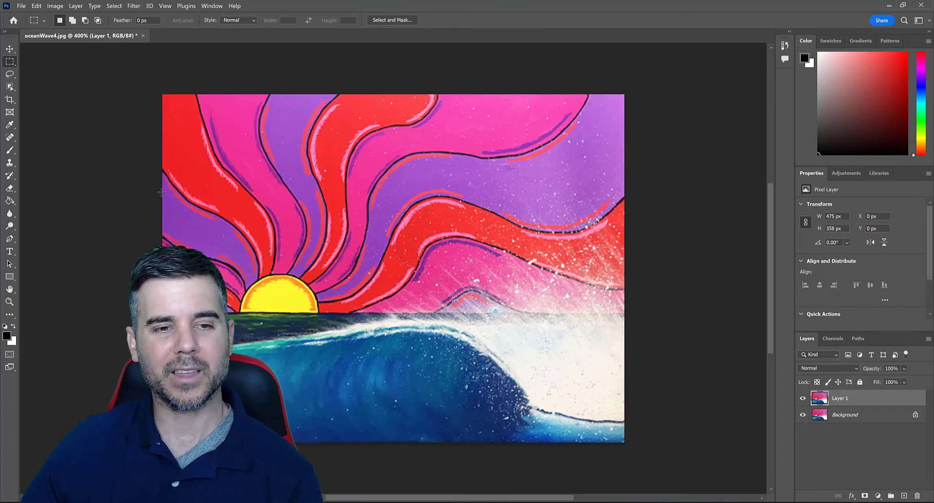
{"action": "left_click", "coordinate": [10, 88]}
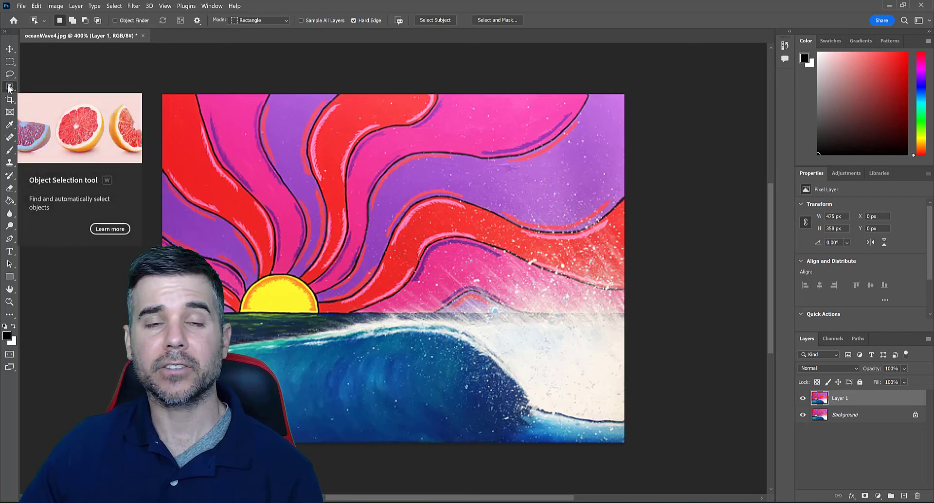